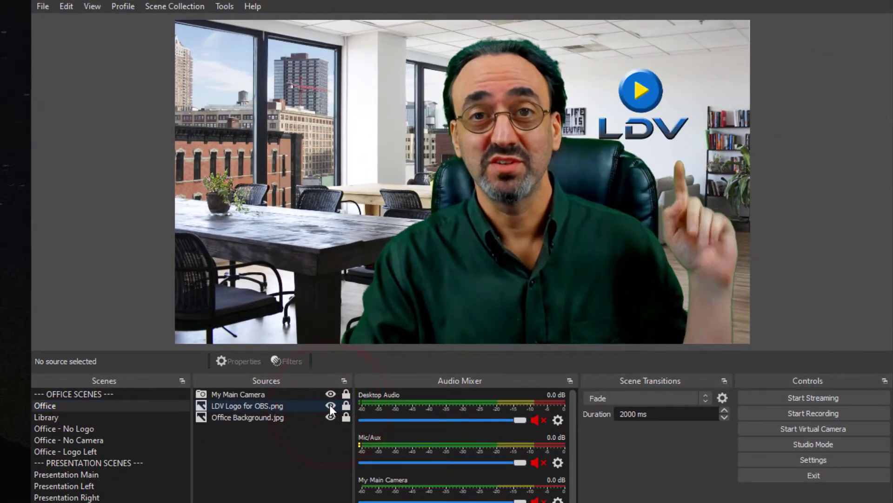
# Compare the Office and Office - No Logo scenes by switching back and forth between them
pyautogui.click(113, 425)
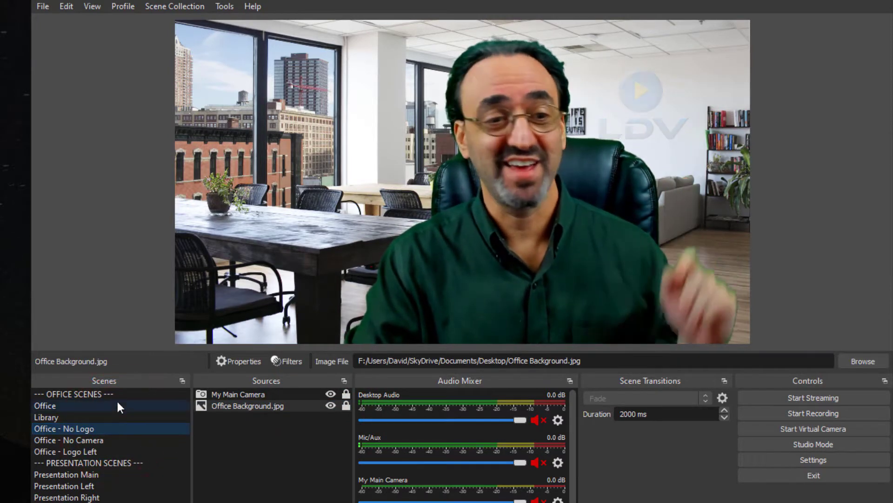
pyautogui.click(117, 403)
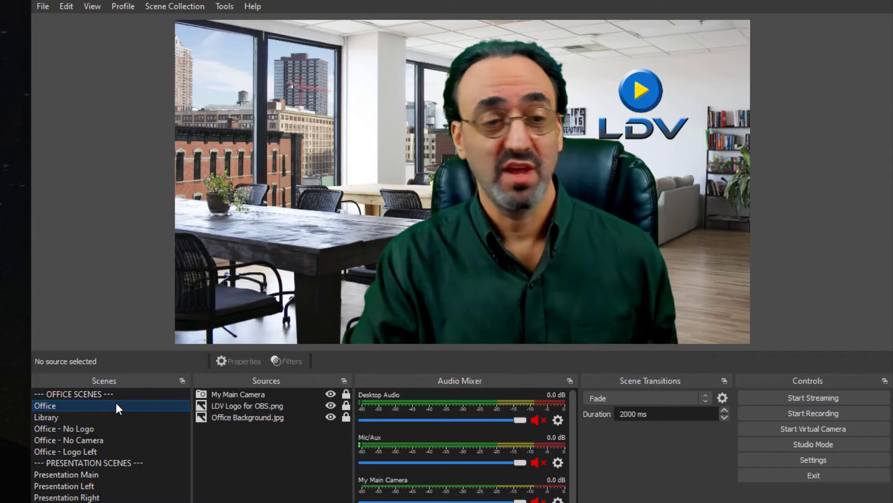
pyautogui.click(108, 430)
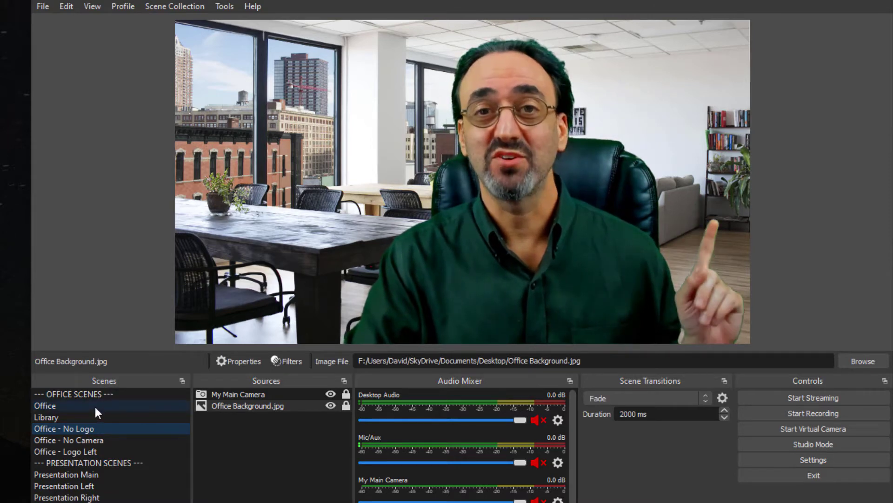
pyautogui.click(95, 407)
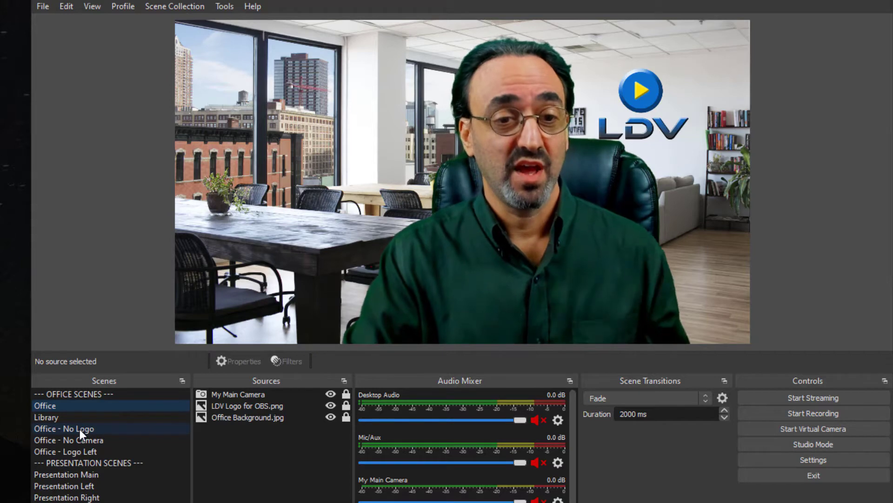
pyautogui.click(80, 429)
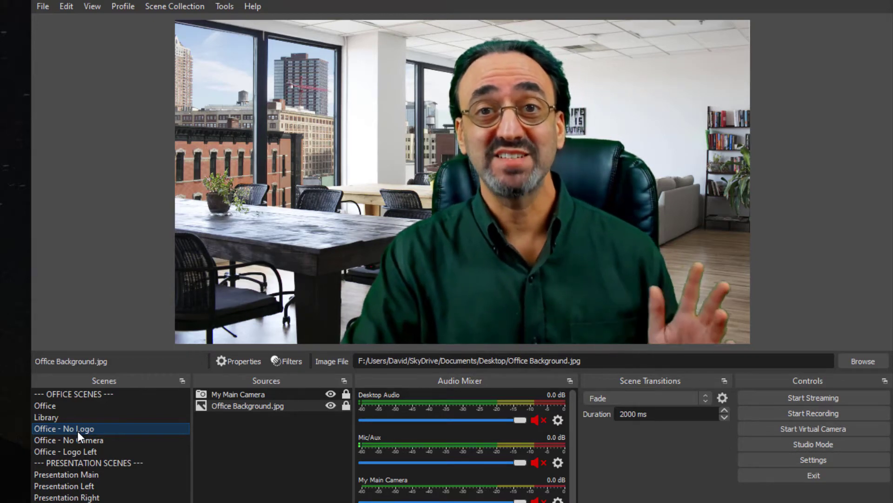
pyautogui.click(85, 414)
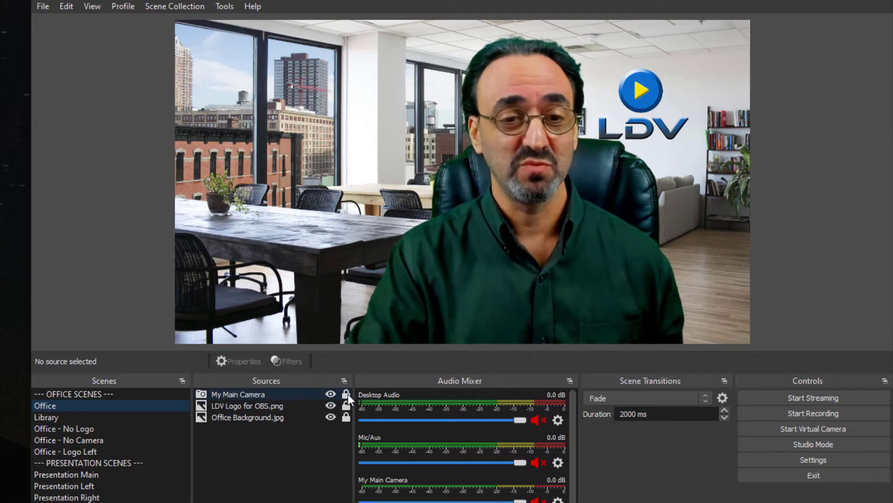
# Unlock My Main Camera in the Office scene, shift it slightly left and relock it, then compare with Office - No Logo
pyautogui.click(314, 392)
pyautogui.moveTo(464, 285); pyautogui.dragTo(436, 288)
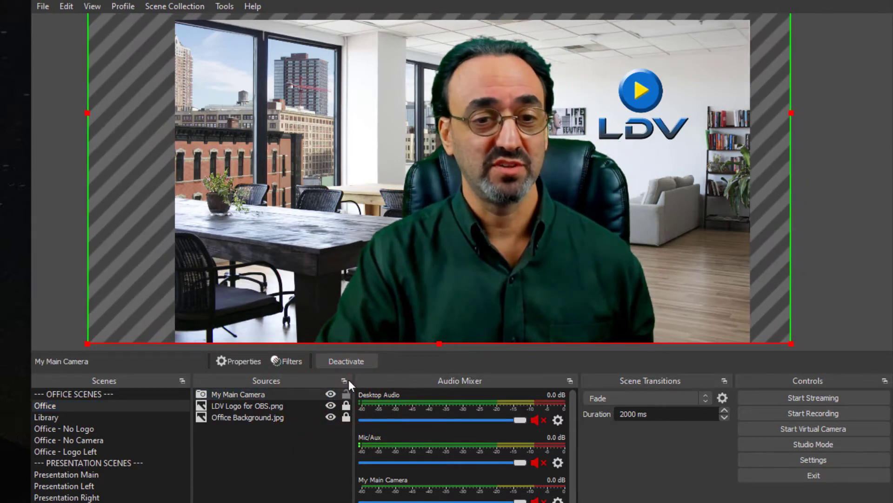
pyautogui.click(345, 394)
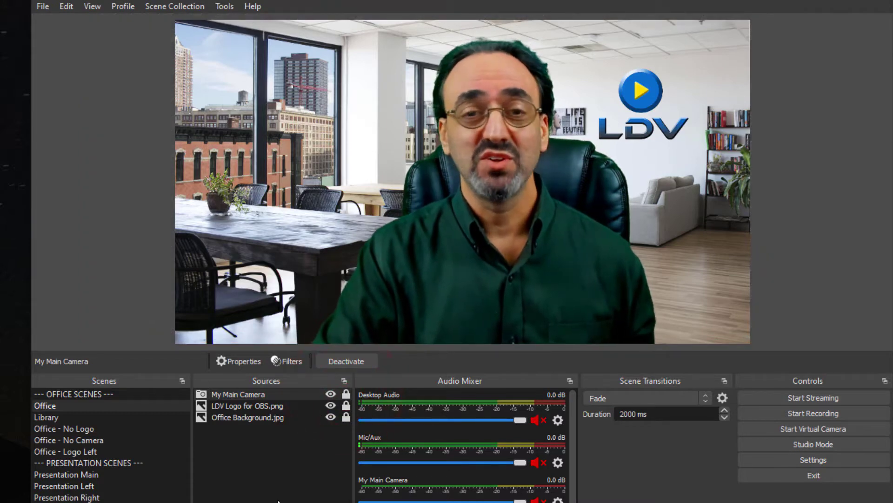
pyautogui.click(93, 429)
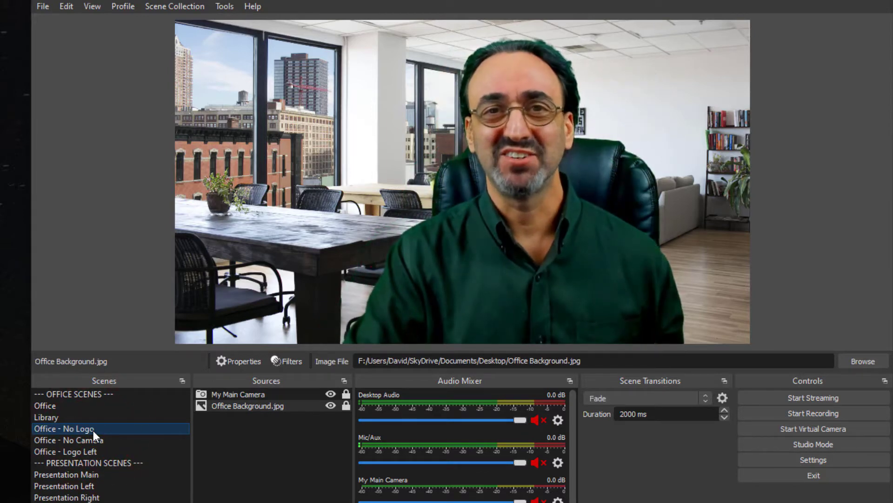
pyautogui.click(91, 406)
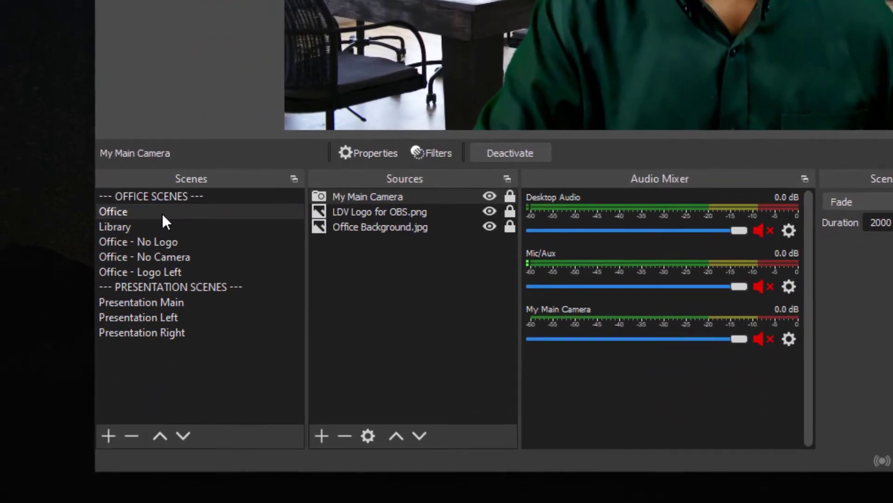
# Add a new scene named "Office With Name Bar"
pyautogui.rightClick(162, 213)
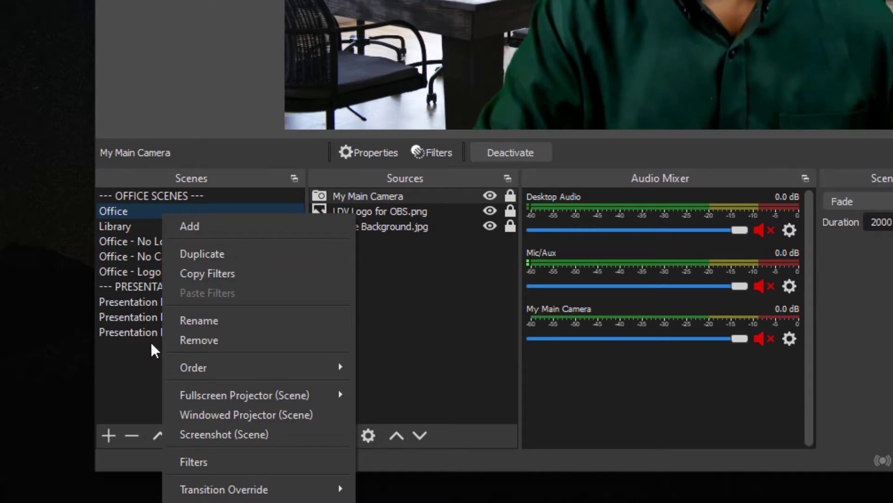
pyautogui.click(133, 376)
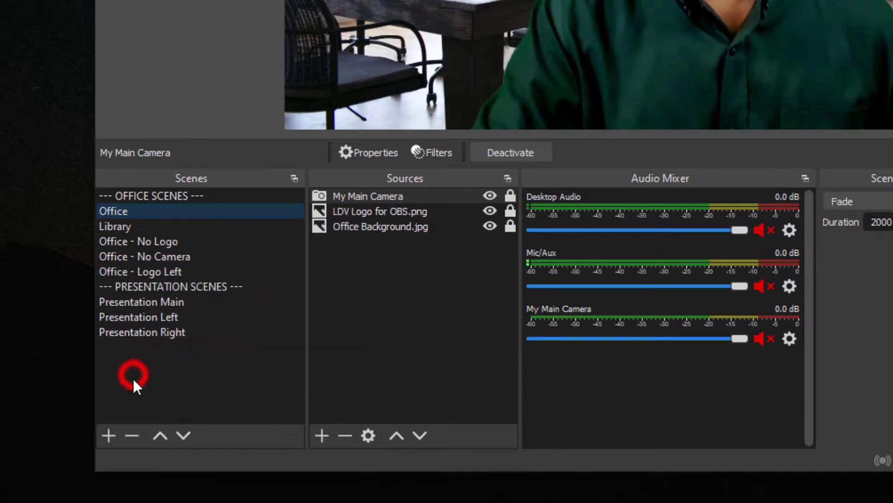
pyautogui.click(108, 435)
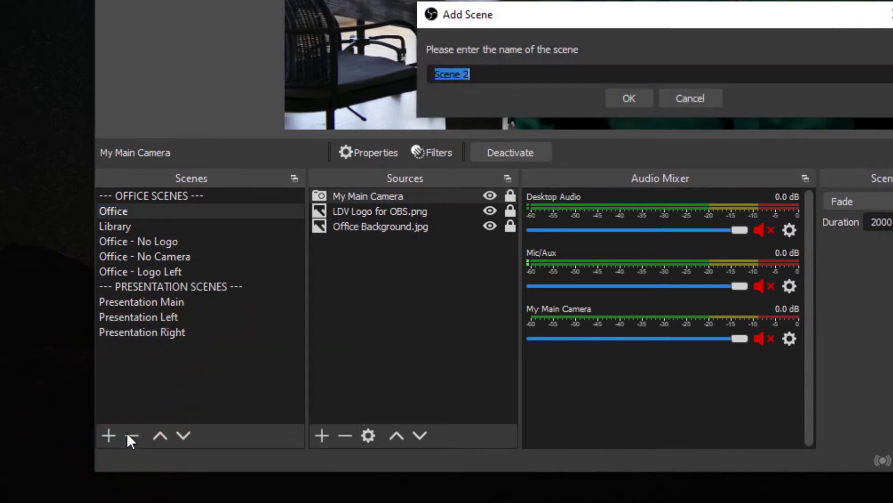
pyautogui.write('Office With Nam')
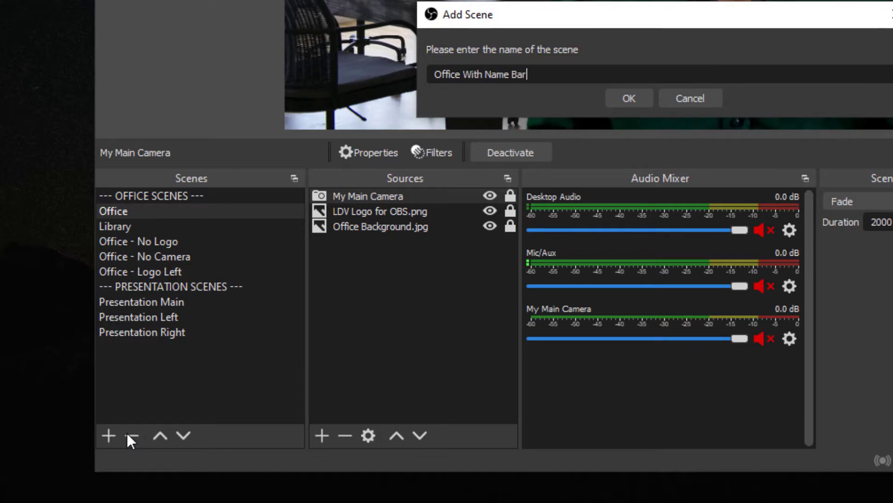
pyautogui.click(612, 103)
# Move the Office With Name Bar scene up the scene list to directly below Office
pyautogui.click(169, 349)
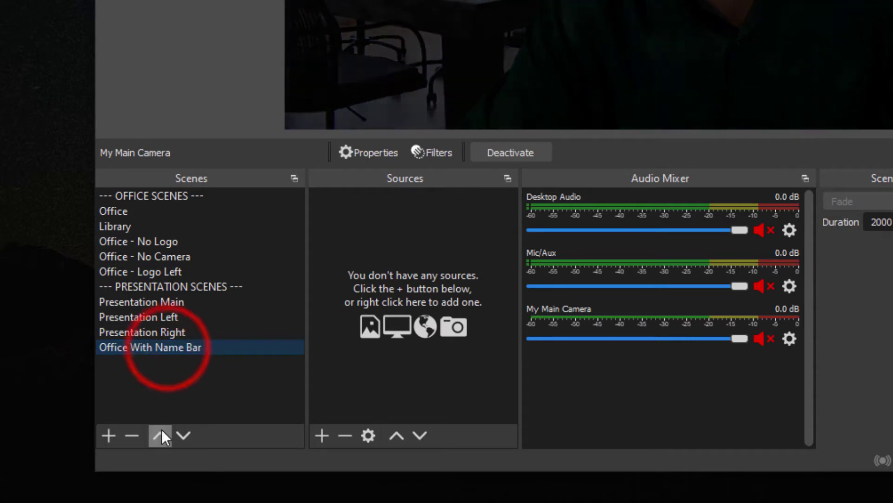
pyautogui.click(160, 435)
pyautogui.click(161, 435)
pyautogui.click(160, 435)
pyautogui.click(160, 435)
pyautogui.click(160, 436)
pyautogui.click(160, 436)
pyautogui.click(160, 435)
pyautogui.click(160, 435)
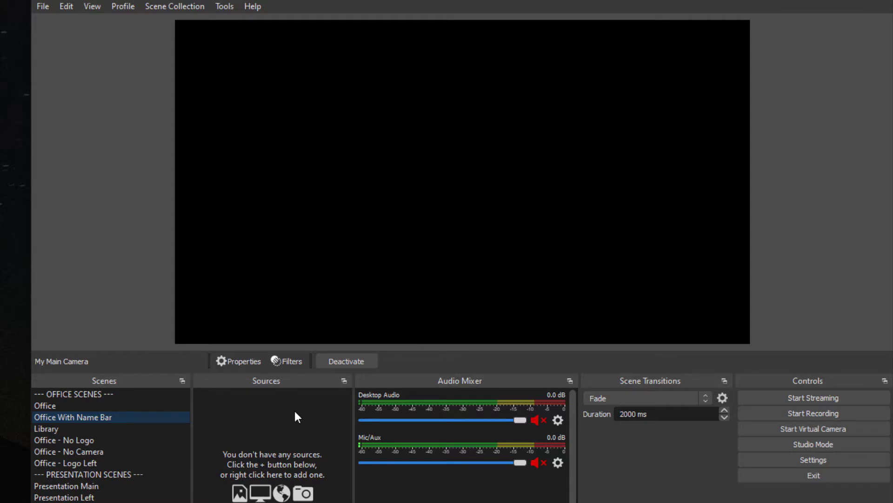
# Add the existing Office scene as a source in the Office With Name Bar scene
pyautogui.click(202, 502)
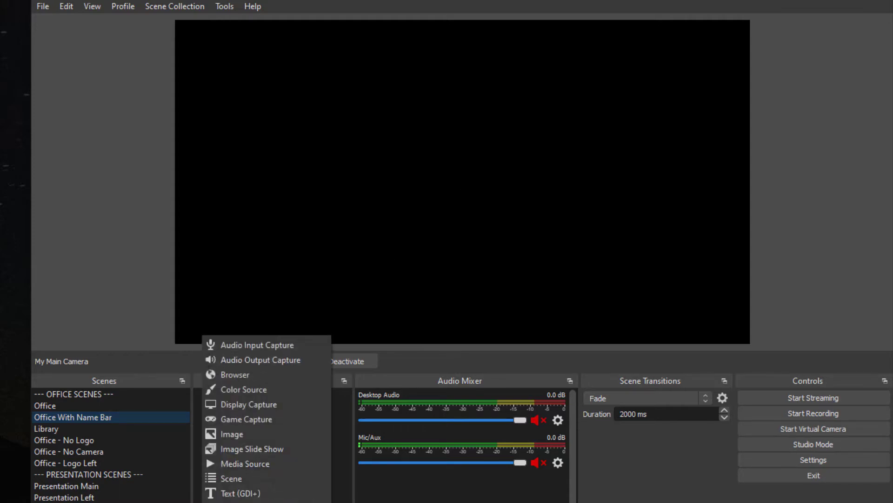
pyautogui.click(233, 479)
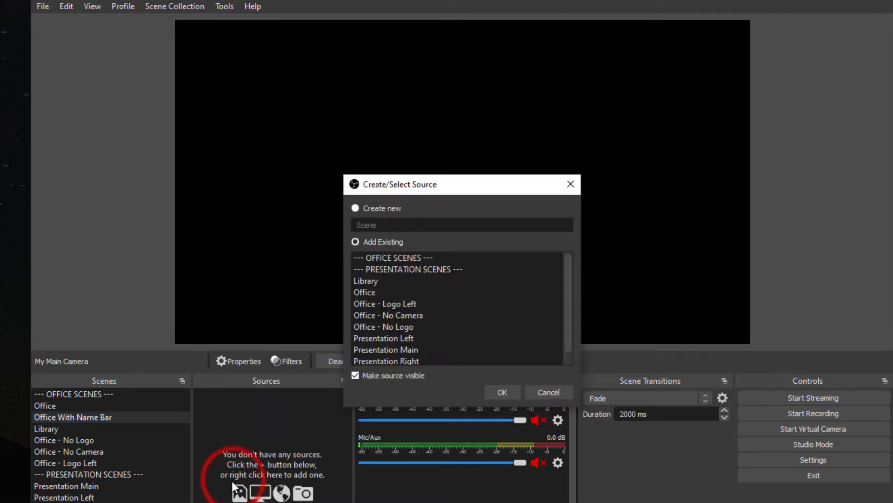
pyautogui.click(369, 292)
pyautogui.click(501, 393)
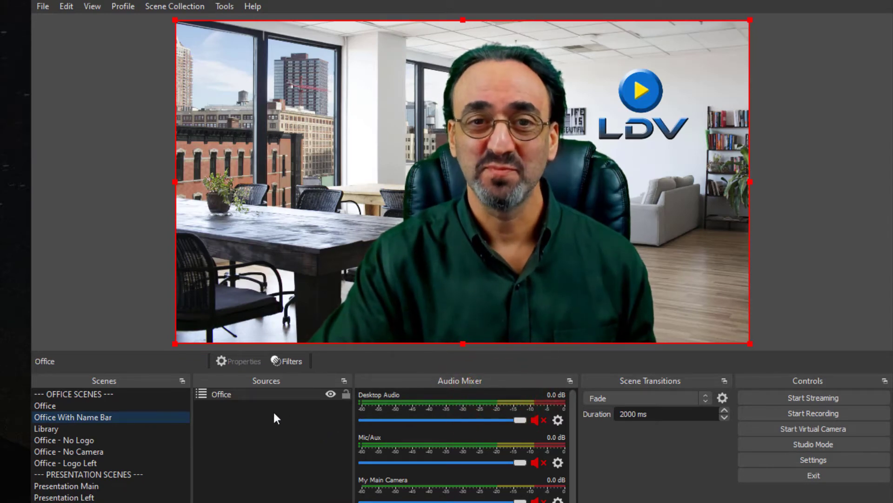
# Compare the Office scene with Office With Name Bar by switching between the two
pyautogui.click(92, 405)
pyautogui.click(97, 414)
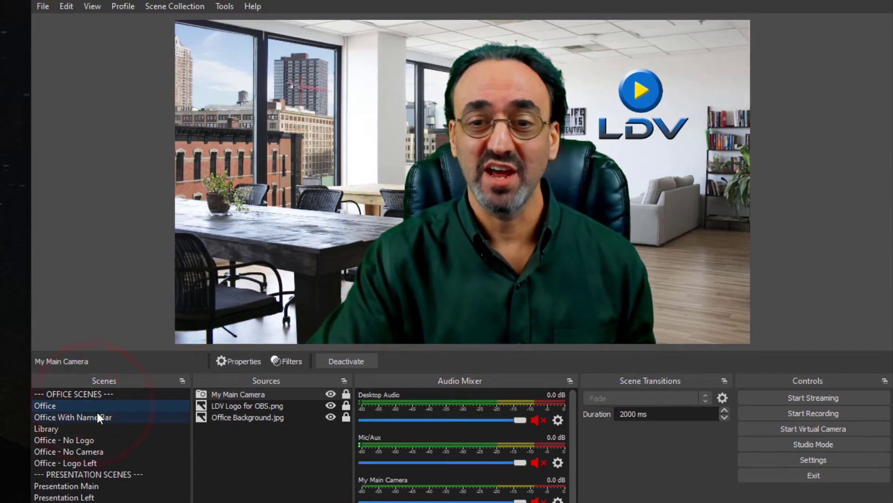
pyautogui.click(93, 404)
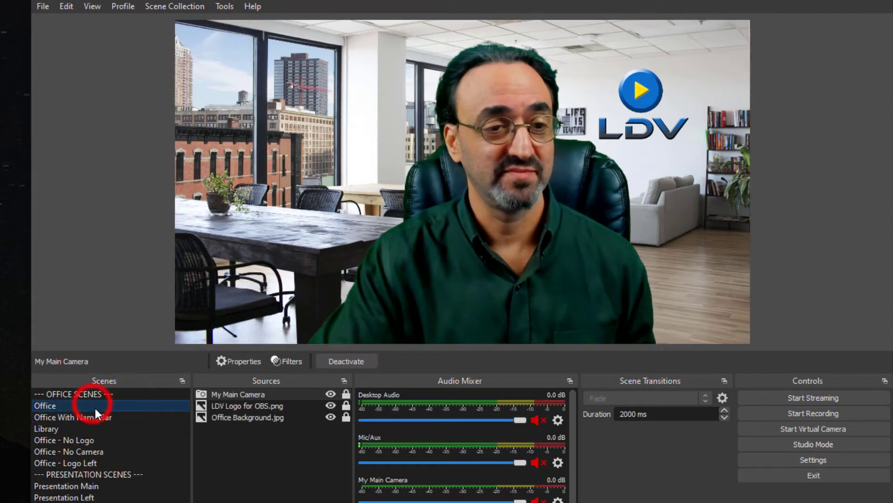
pyautogui.click(99, 416)
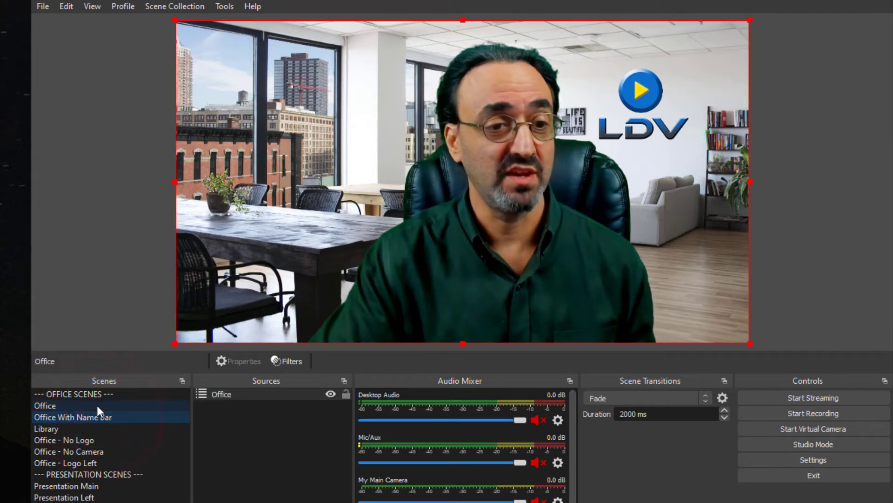
# Unlock My Main Camera in the Office scene, move it further left and relock it, checking the position in Office With Name Bar
pyautogui.click(96, 405)
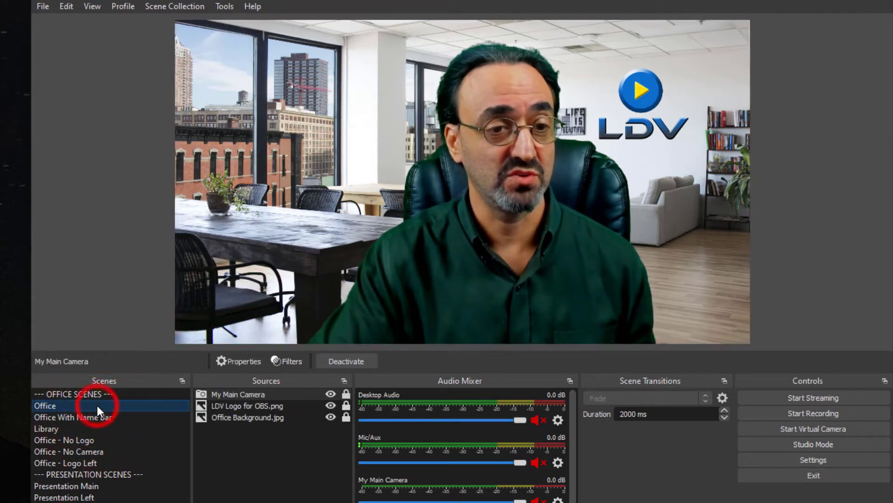
pyautogui.click(289, 394)
pyautogui.click(345, 394)
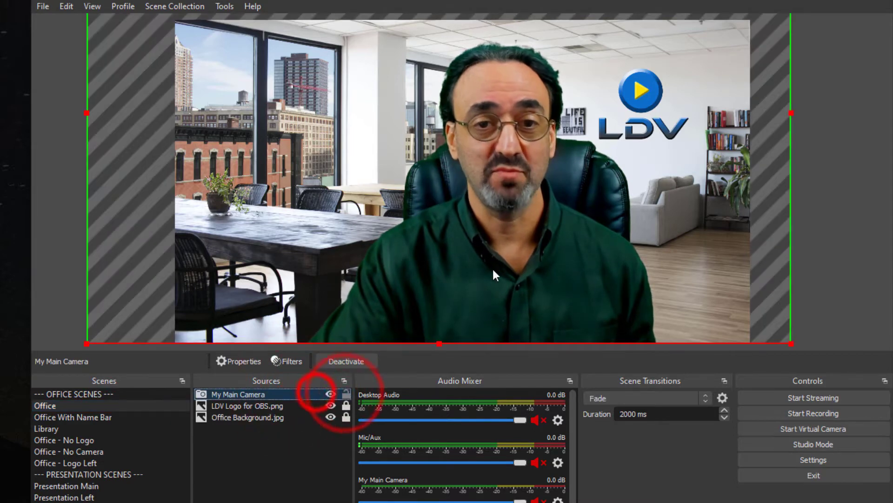
pyautogui.click(549, 235)
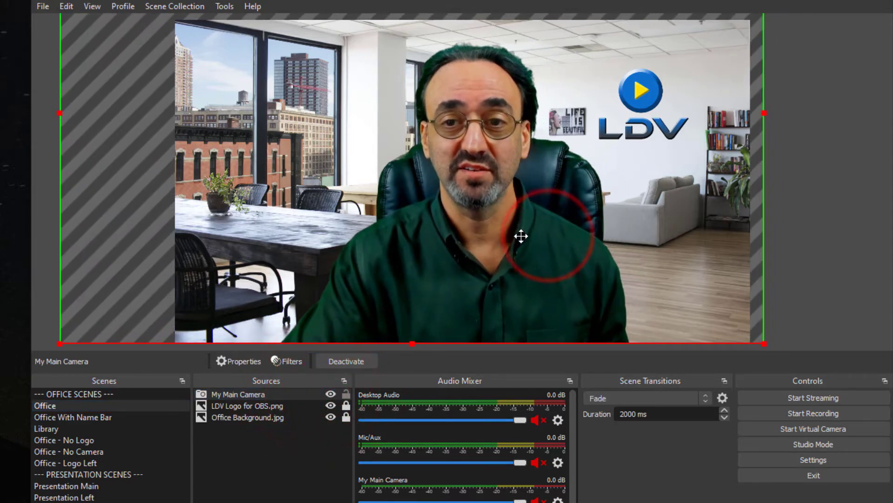
pyautogui.click(347, 394)
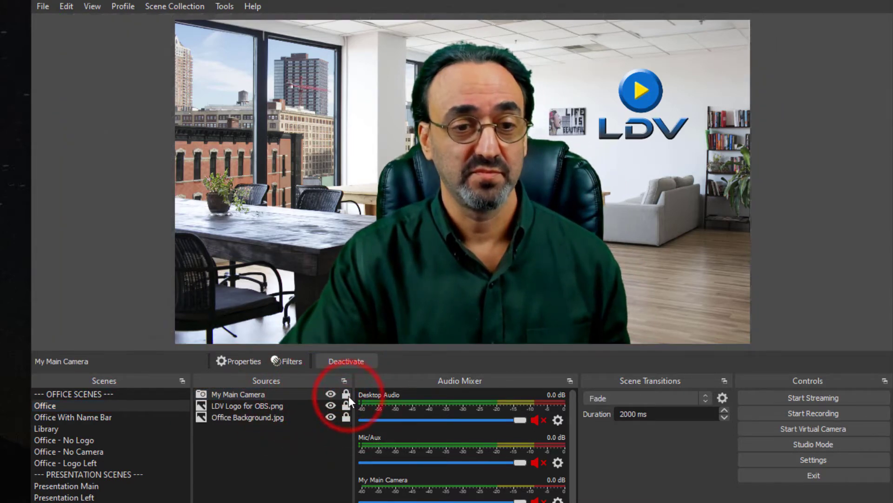
pyautogui.click(115, 416)
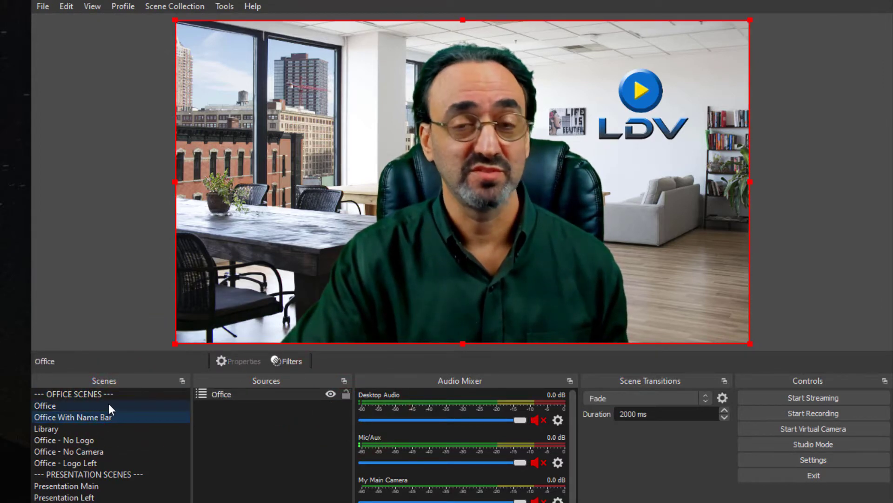
pyautogui.click(108, 404)
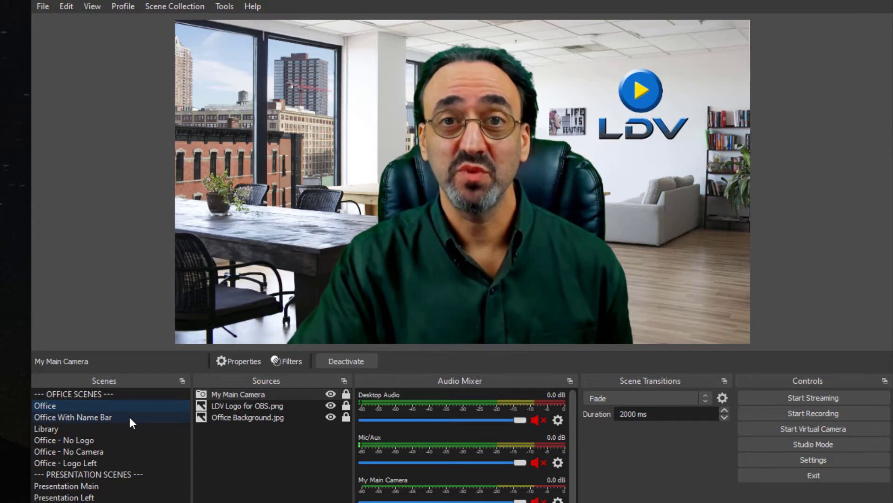
# Add the desktop image Blue Lower 3rd.png to the Office With Name Bar scene and lock both of its sources
pyautogui.click(79, 417)
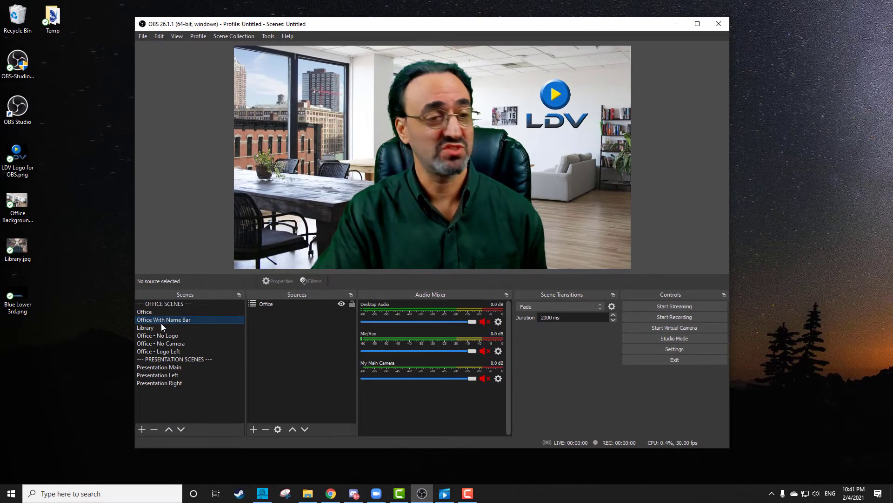
pyautogui.click(11, 298)
pyautogui.moveTo(12, 298); pyautogui.dragTo(437, 210)
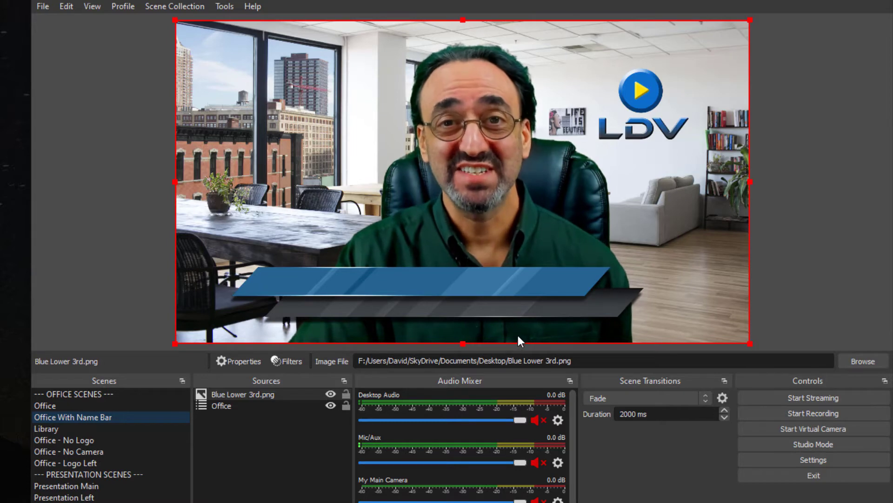
pyautogui.click(347, 404)
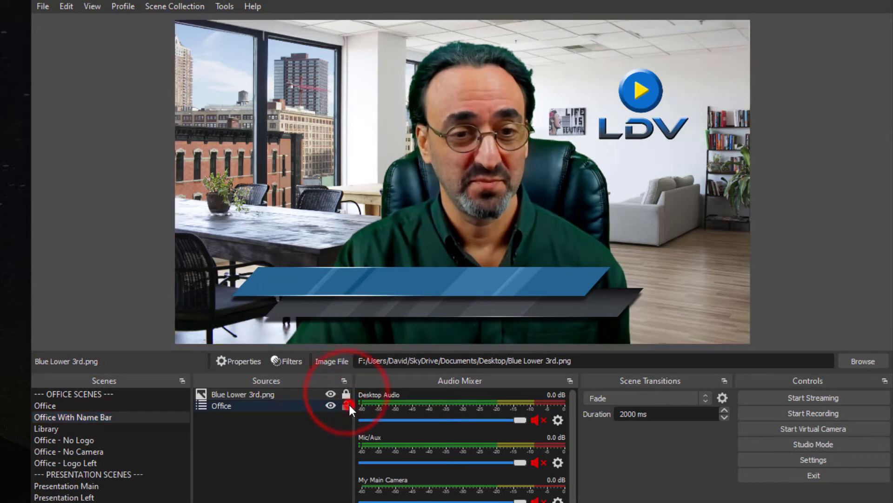
# Preview the name bar fading out and in by switching to Office and back to Office With Name Bar
pyautogui.click(92, 405)
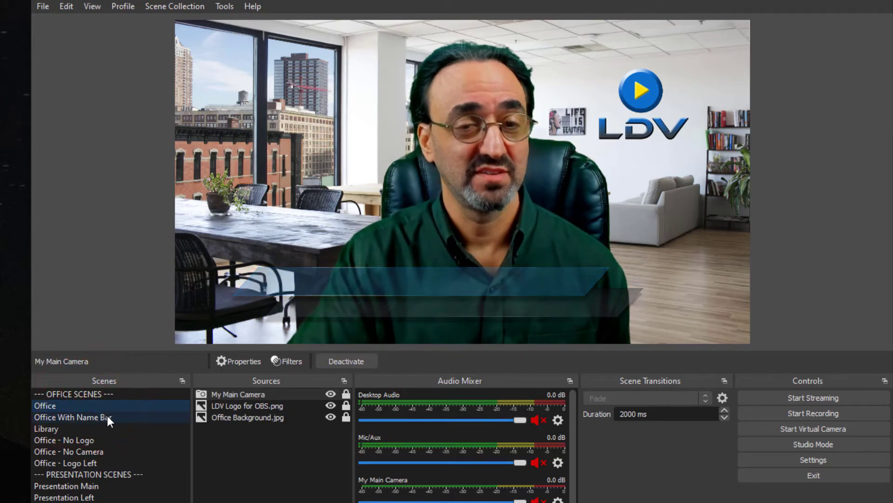
pyautogui.click(108, 418)
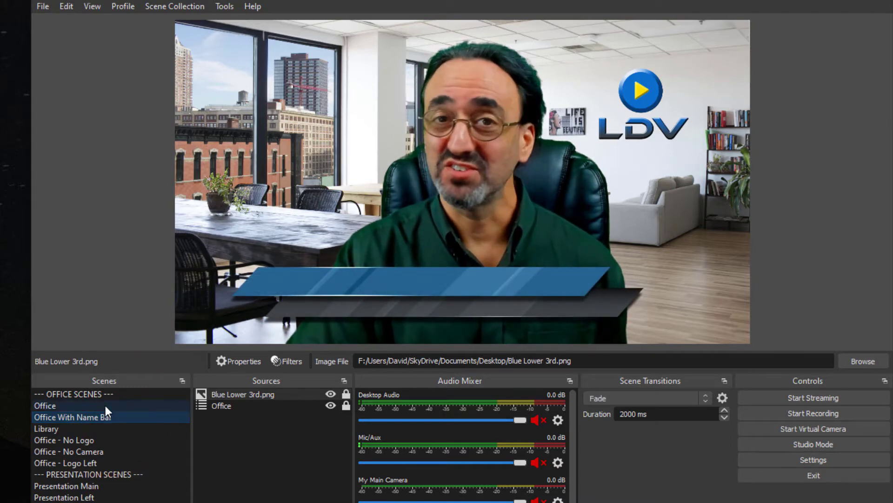
# Unlock LDV Logo for OBS.png in the Office scene, move it slightly up and right and relock it, checking the result in Office With Name Bar
pyautogui.click(105, 405)
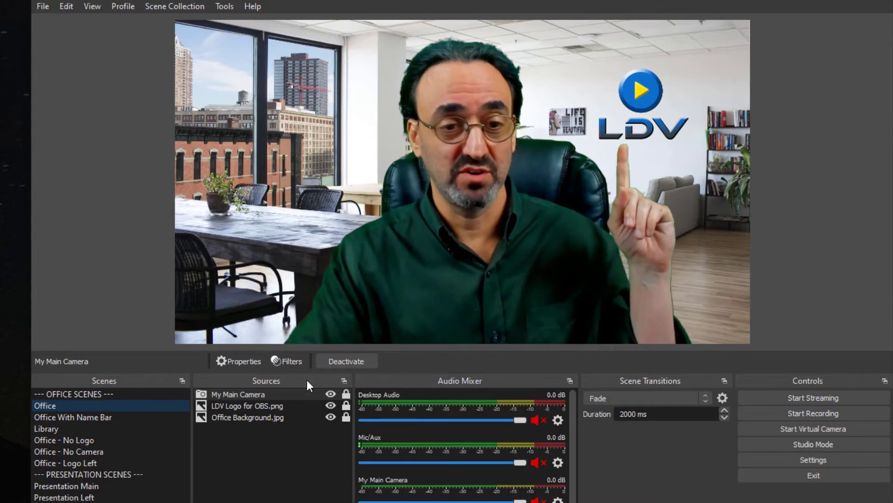
pyautogui.click(346, 405)
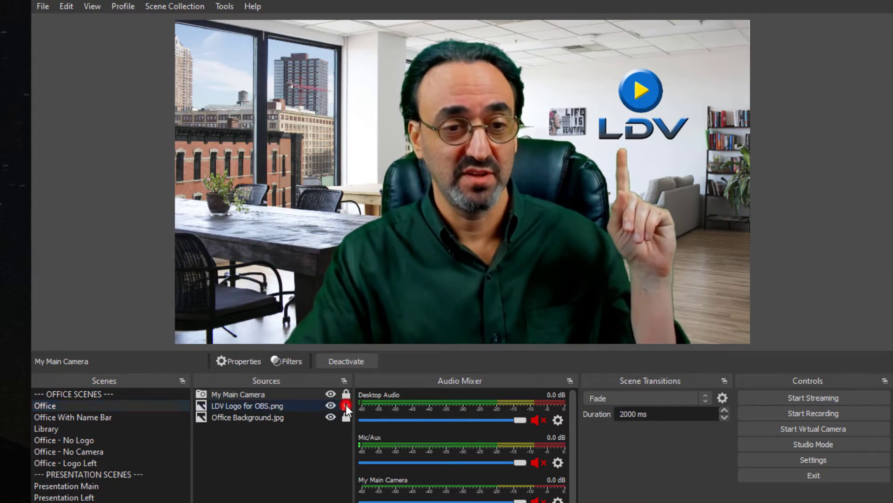
pyautogui.click(319, 405)
pyautogui.moveTo(628, 126); pyautogui.dragTo(651, 118)
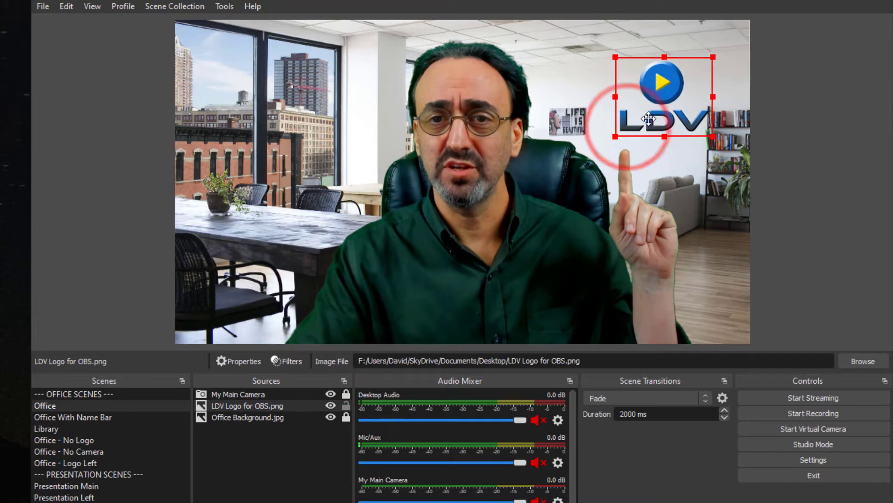
pyautogui.click(347, 405)
pyautogui.click(141, 415)
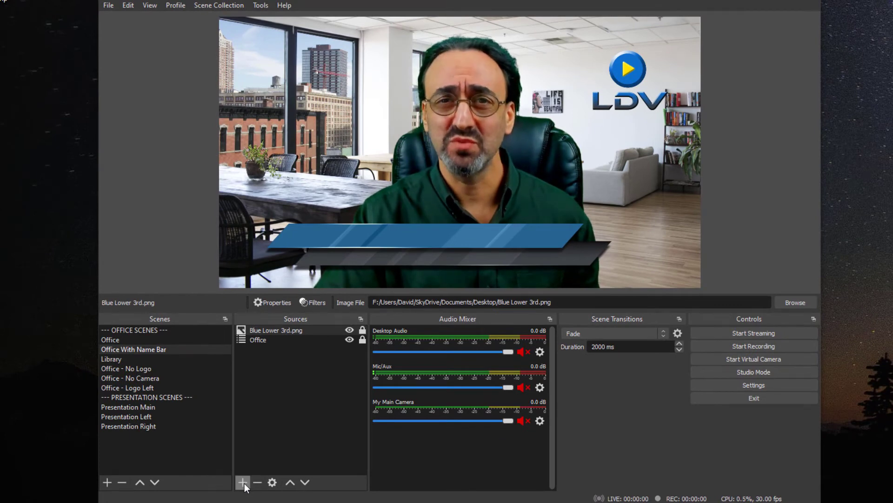
# Add a Text (GDI+) source called Name to Office With Name Bar, containing the presenter's full name
pyautogui.click(244, 482)
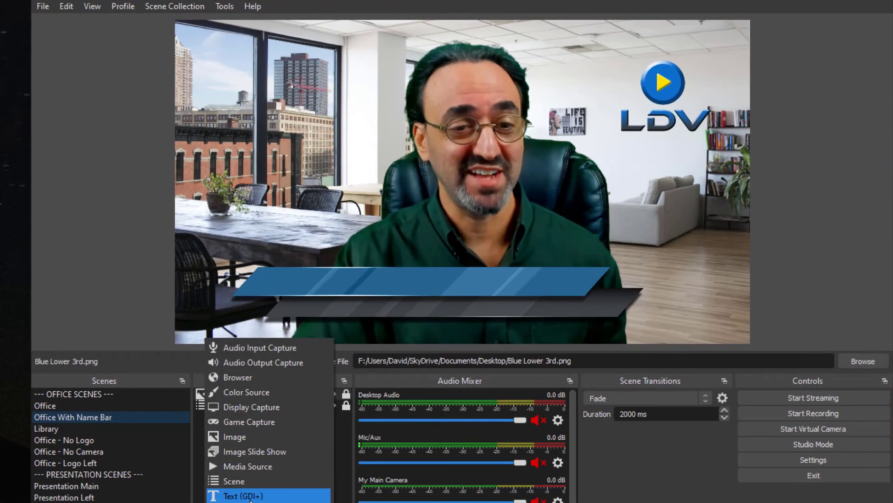
pyautogui.click(250, 496)
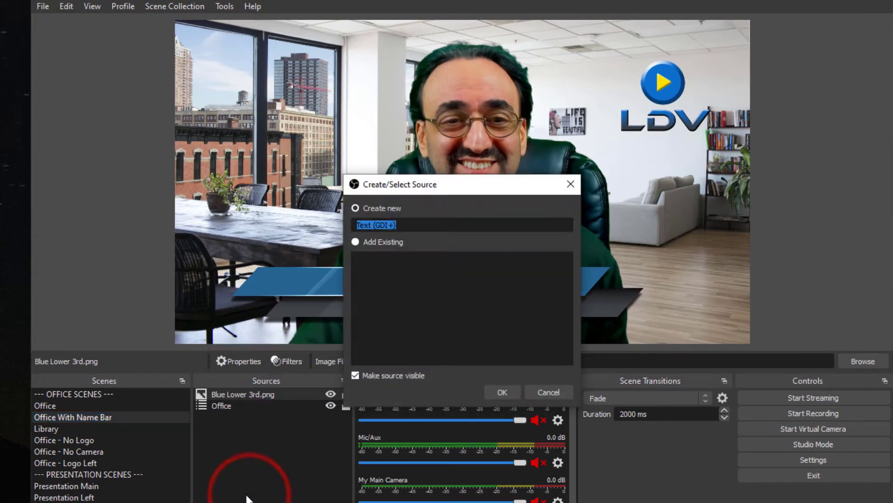
pyautogui.write('Name')
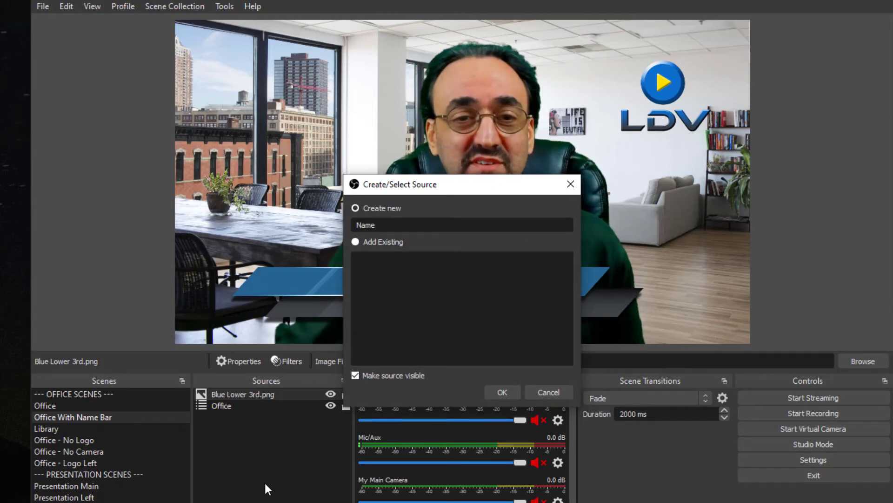
pyautogui.click(502, 392)
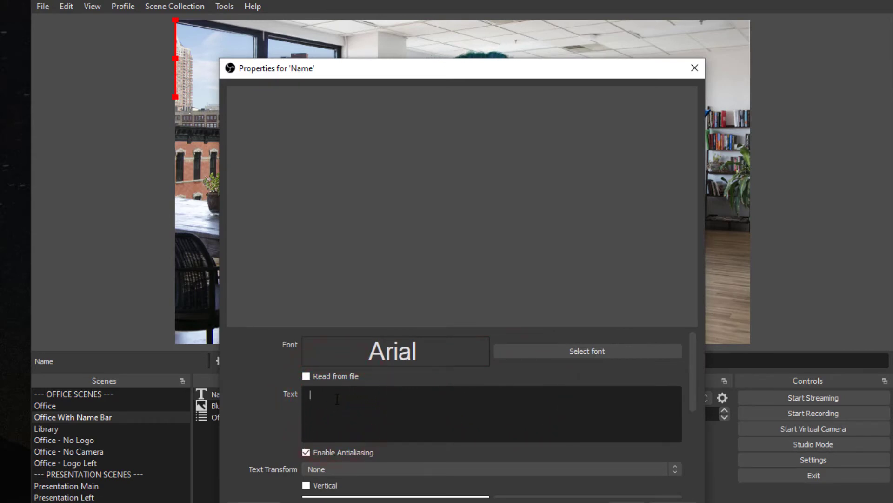
pyautogui.write('David Maldow')
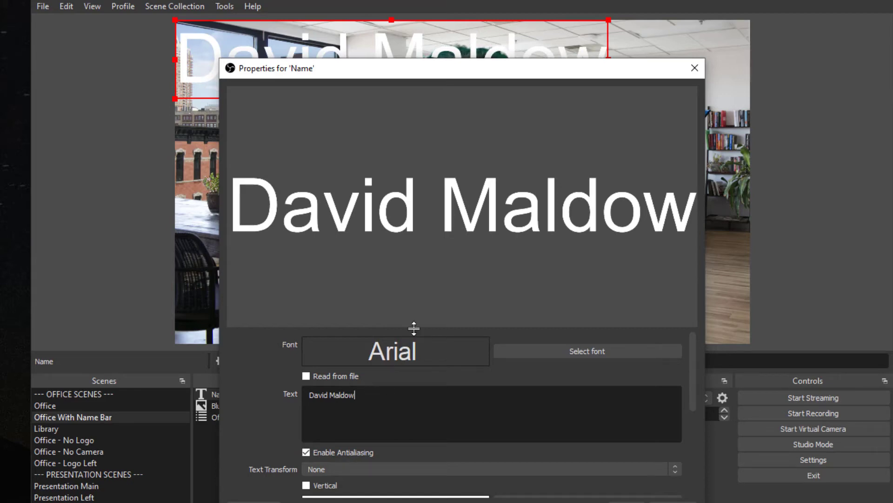
pyautogui.moveTo(414, 328); pyautogui.dragTo(440, 137)
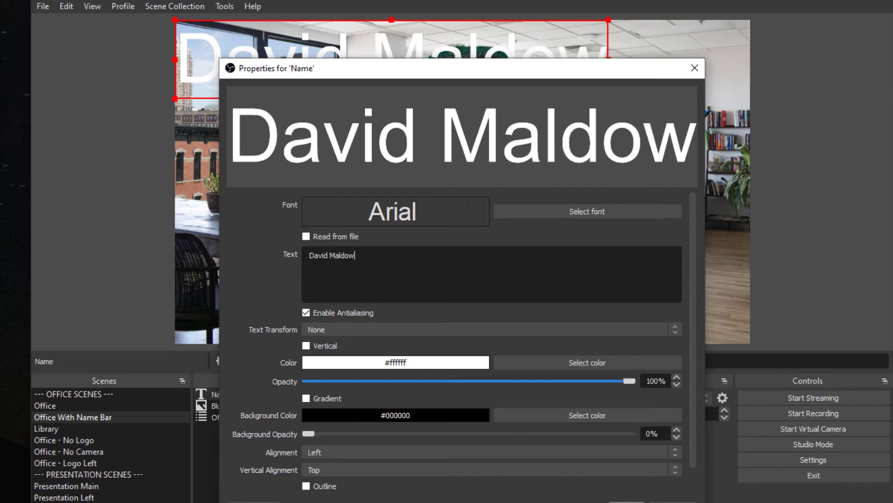
pyautogui.click(627, 500)
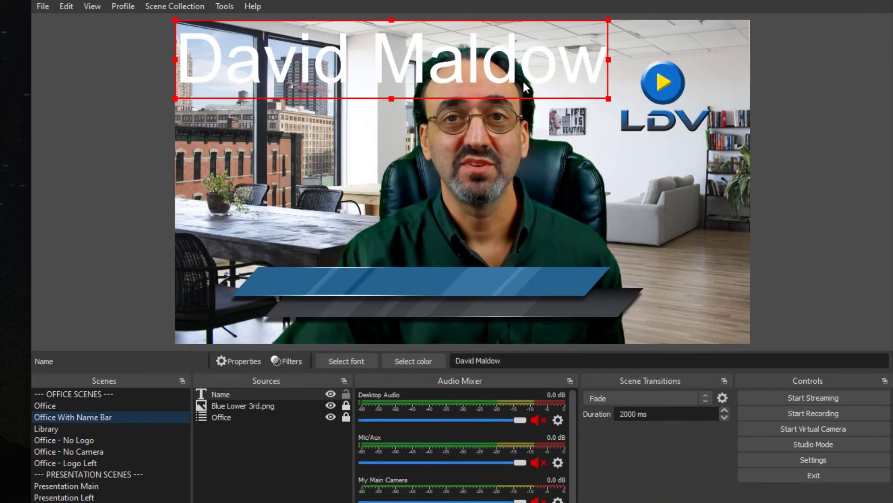
# Shrink the Name text to fit the left part of the blue bar and lock it in place
pyautogui.click(537, 56)
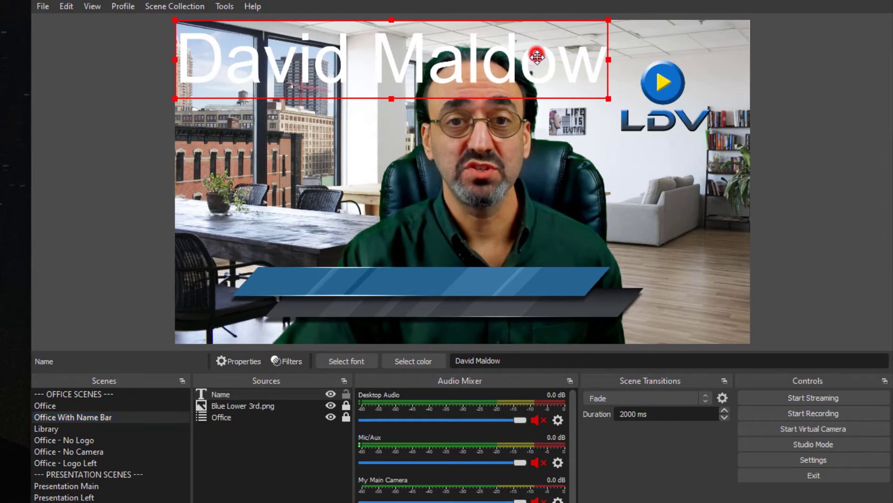
pyautogui.moveTo(537, 56); pyautogui.dragTo(578, 255)
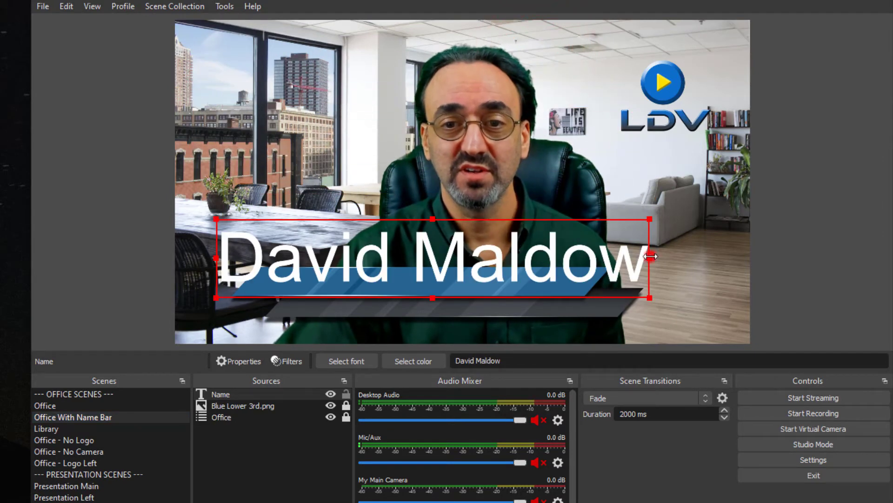
pyautogui.moveTo(650, 256); pyautogui.dragTo(458, 251)
pyautogui.moveTo(427, 219); pyautogui.dragTo(472, 252)
pyautogui.moveTo(398, 227); pyautogui.dragTo(499, 268)
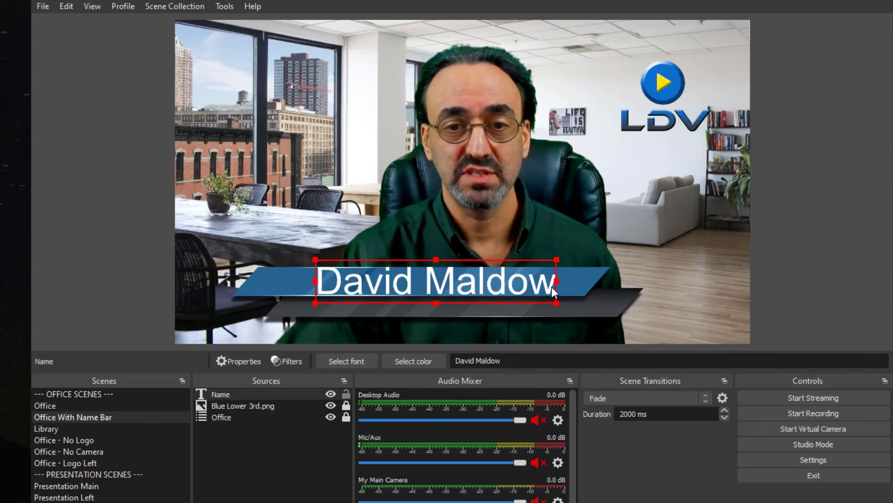
pyautogui.moveTo(557, 283); pyautogui.dragTo(489, 281)
pyautogui.moveTo(457, 277); pyautogui.dragTo(430, 278)
pyautogui.click(347, 394)
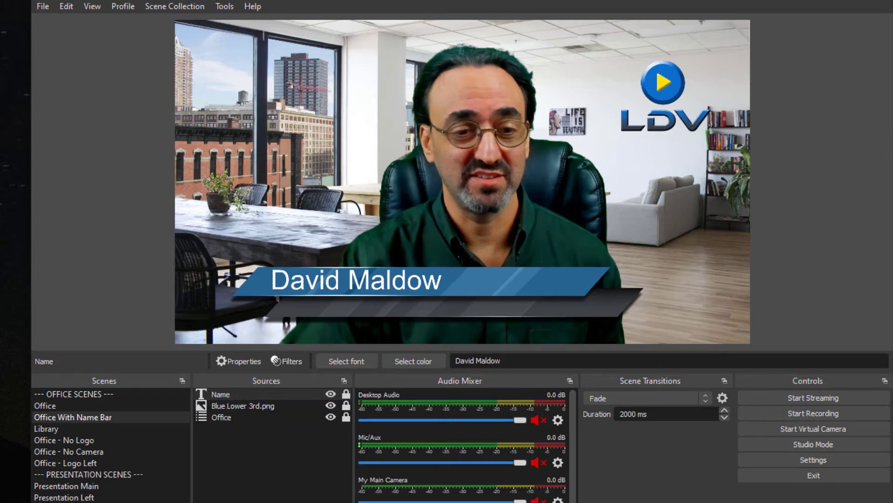
# Add a Text (GDI+) source called Title with the text "Virtual Presentation Course: Instructor"
pyautogui.click(206, 502)
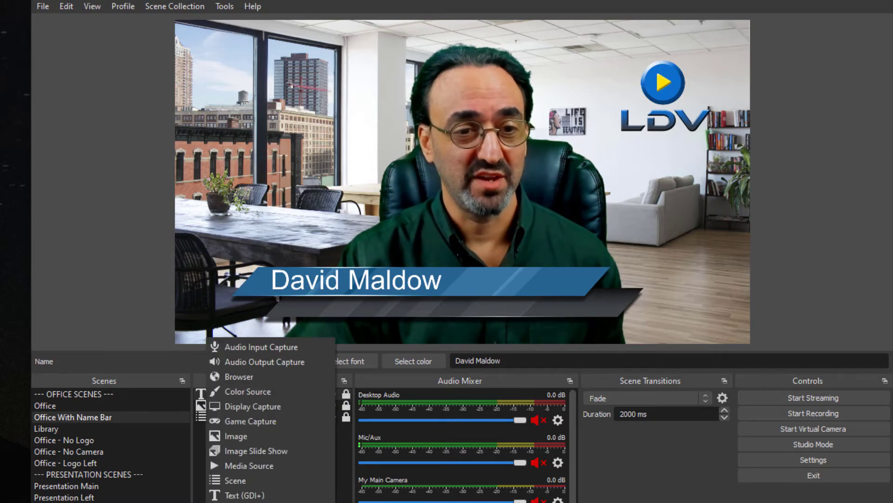
pyautogui.click(263, 494)
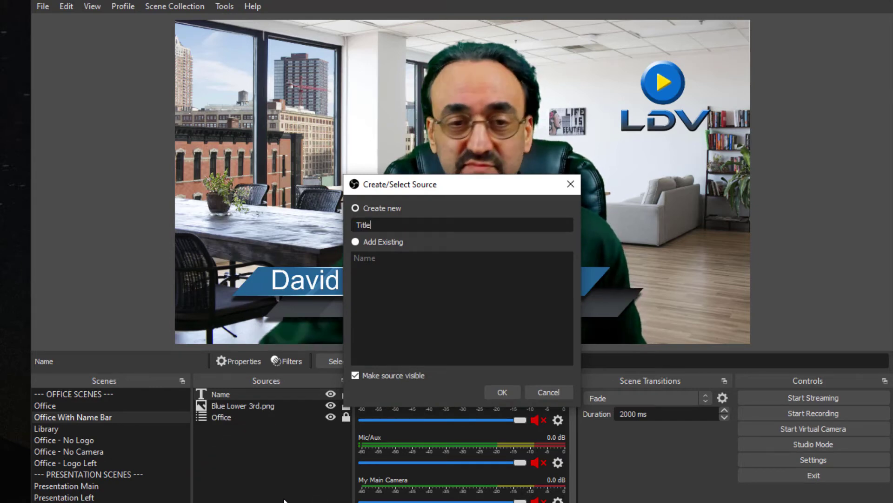
pyautogui.click(504, 392)
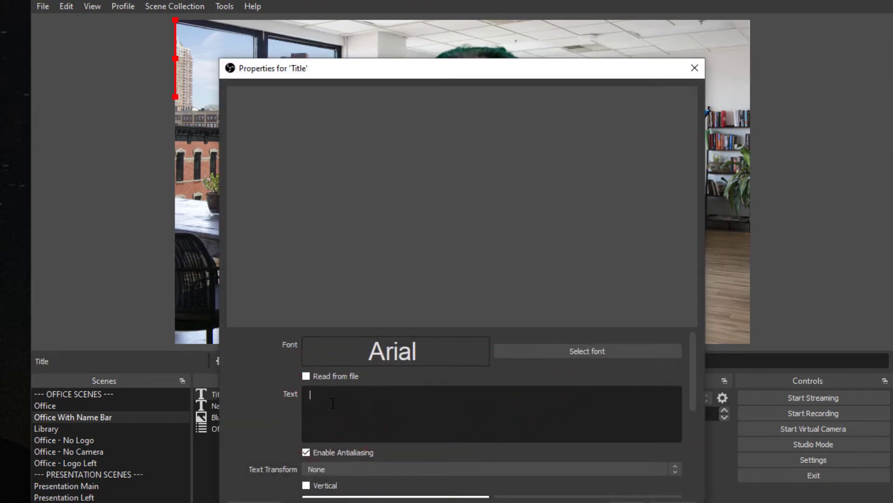
pyautogui.write('Virtual ')
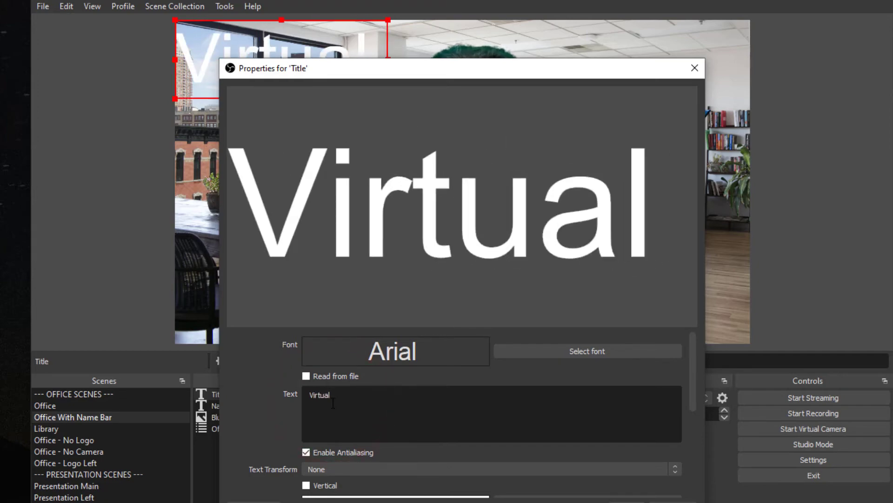
pyautogui.write('Presentation Course')
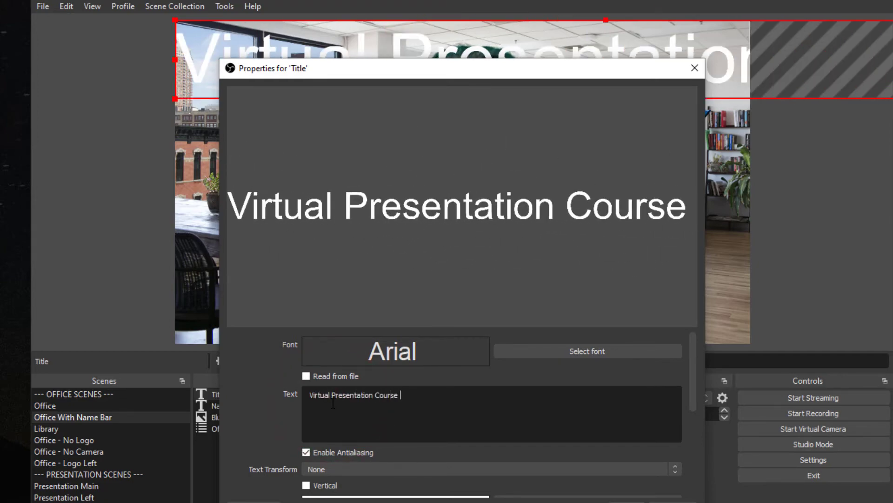
pyautogui.press('BackSpace')
pyautogui.write(': Instructor')
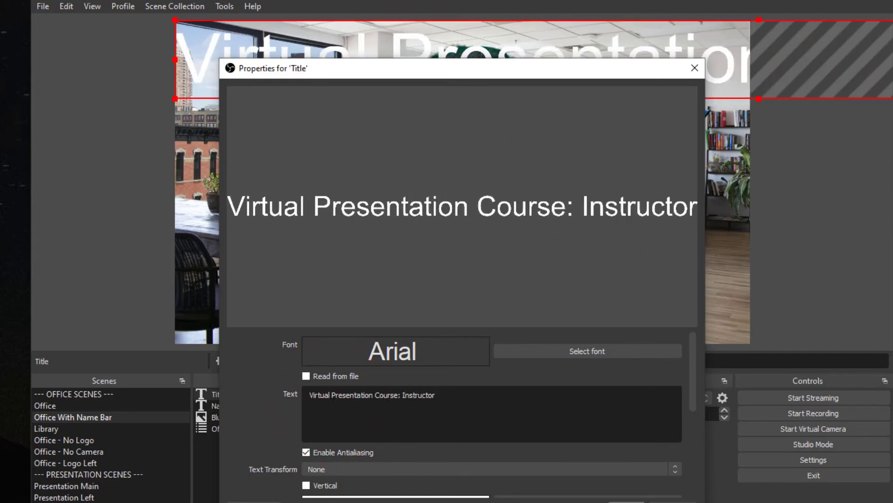
pyautogui.click(626, 501)
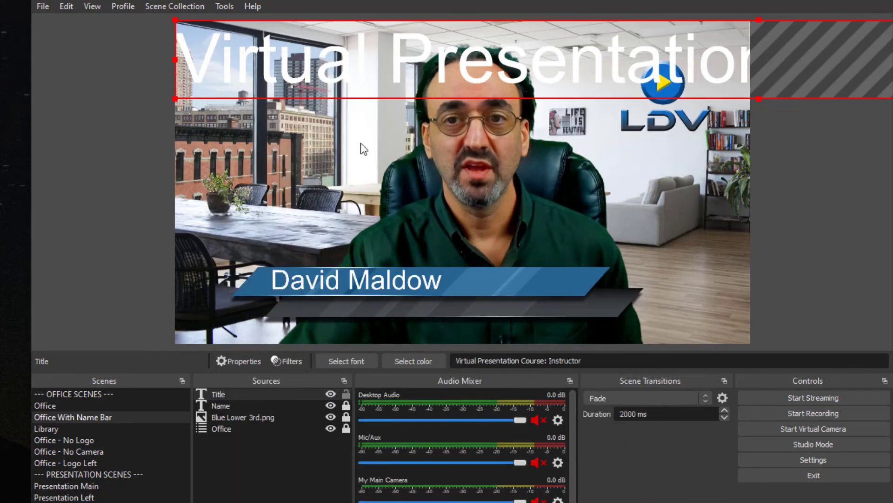
# Scale the Title text down to fit the grey bar below the name, nudge it slightly lower and lock it
pyautogui.moveTo(176, 98); pyautogui.dragTo(298, 200)
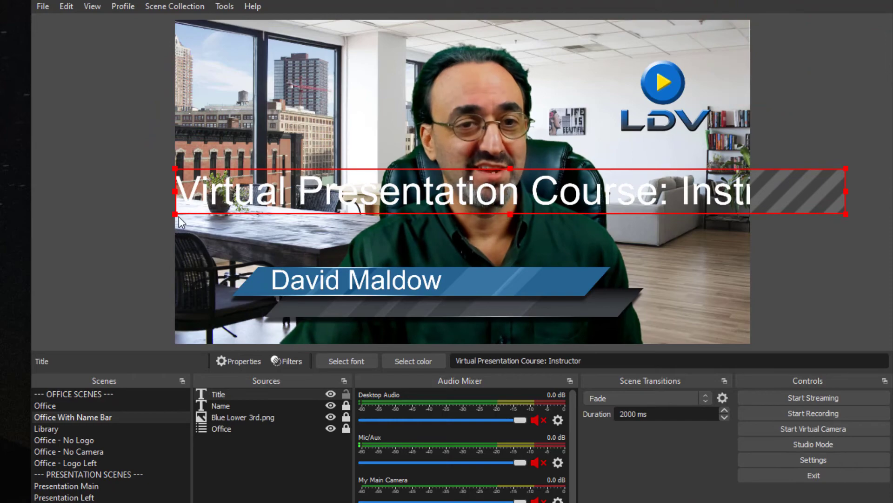
pyautogui.moveTo(175, 214); pyautogui.dragTo(544, 188)
pyautogui.moveTo(634, 178); pyautogui.dragTo(395, 307)
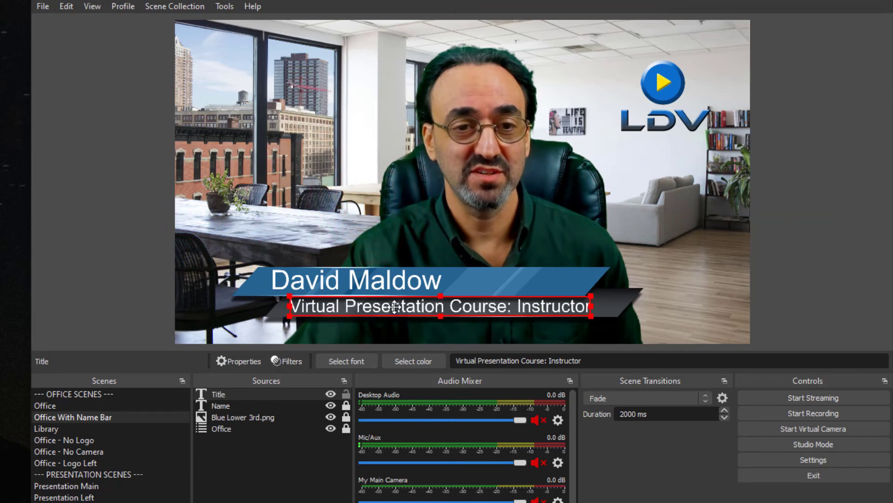
pyautogui.press('Down')
pyautogui.press('Down')
pyautogui.press('Down')
pyautogui.press('Down')
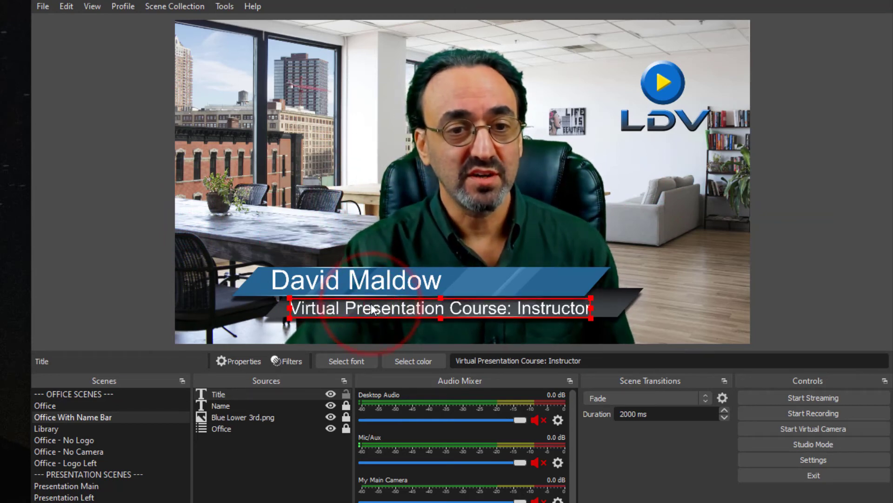
pyautogui.click(346, 394)
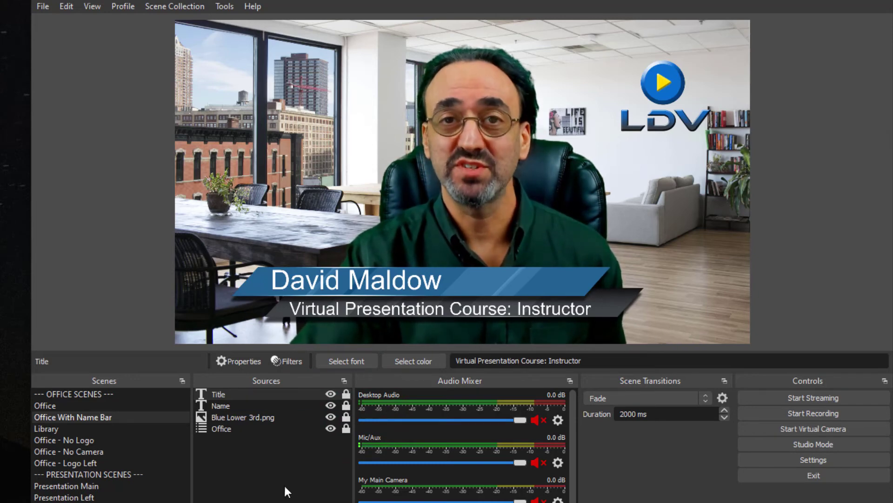
# Preview the completed name bar fading in and out by switching repeatedly between Office and Office With Name Bar, finishing on Office
pyautogui.click(102, 405)
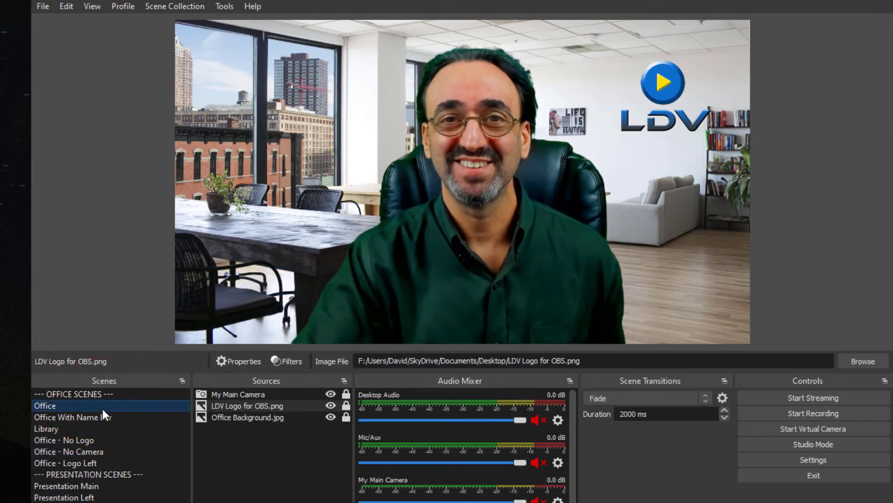
pyautogui.click(107, 417)
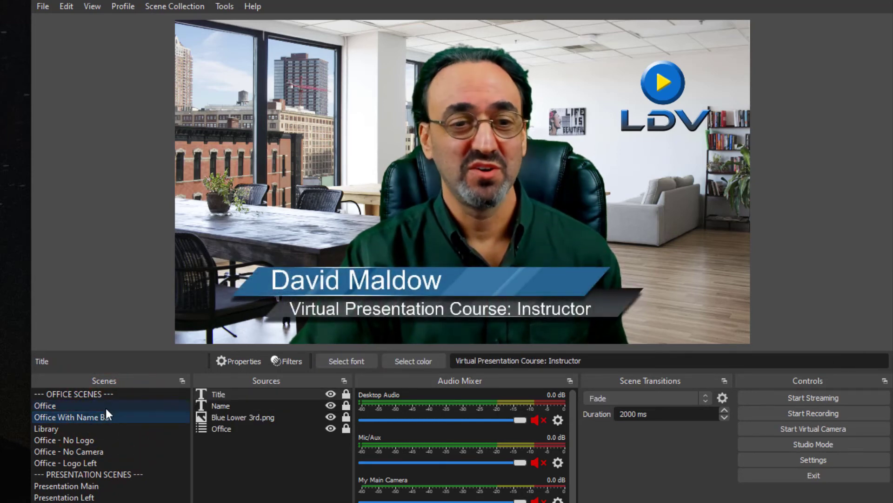
pyautogui.click(105, 407)
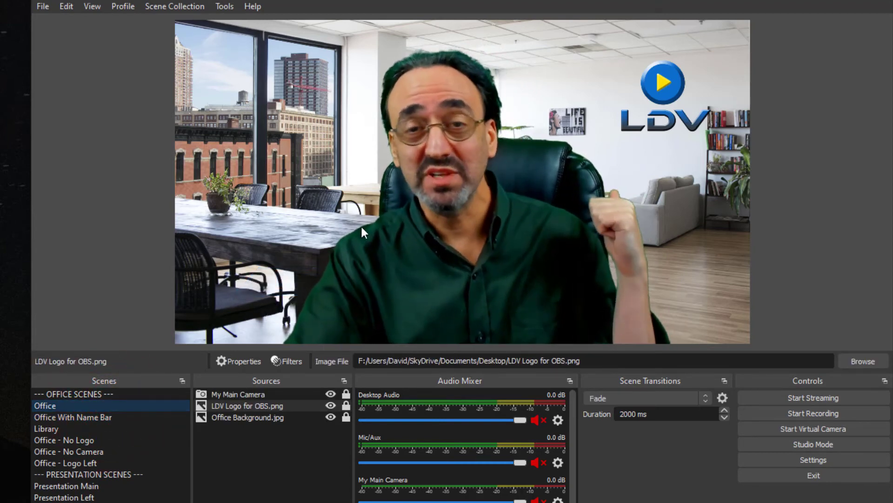
pyautogui.click(141, 418)
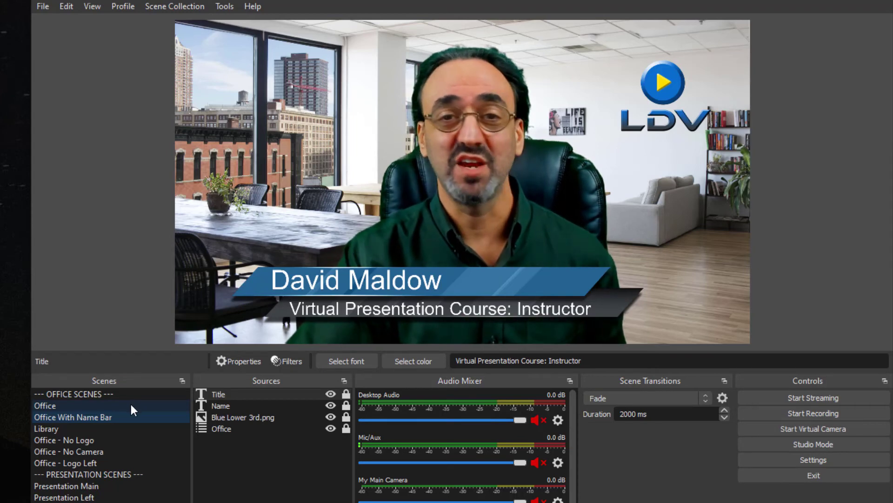
pyautogui.click(130, 405)
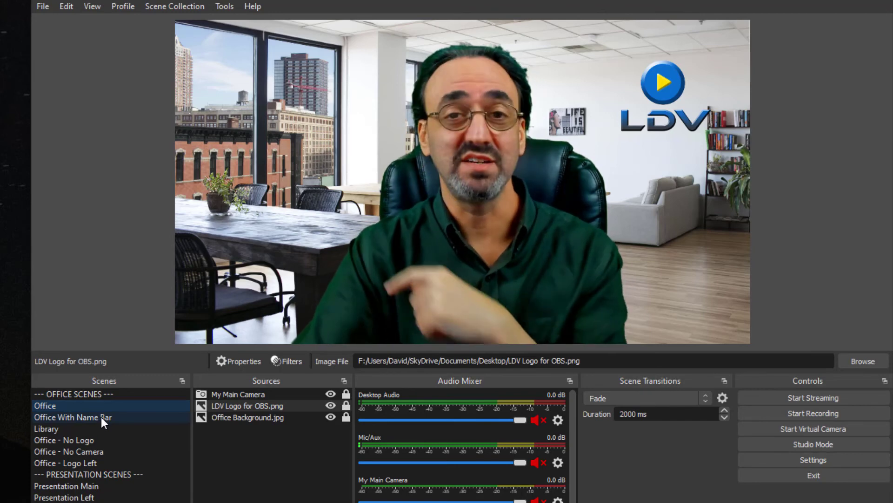
pyautogui.click(101, 417)
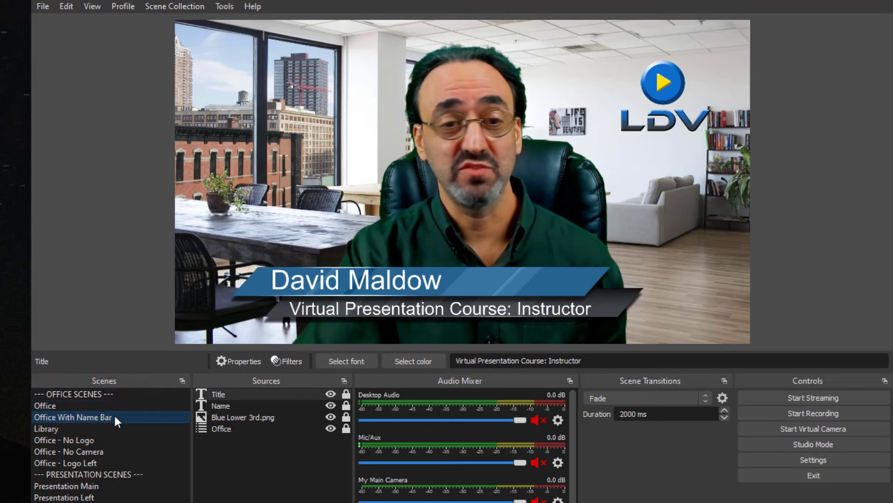
pyautogui.click(91, 406)
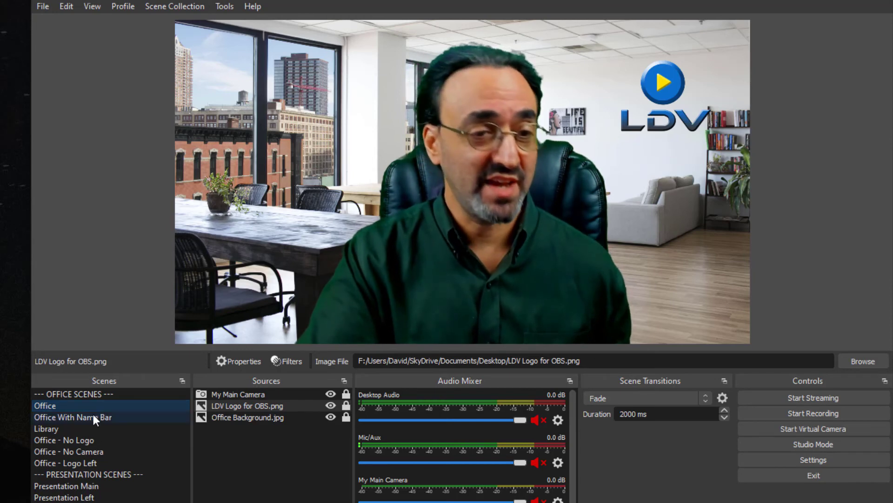
pyautogui.click(93, 414)
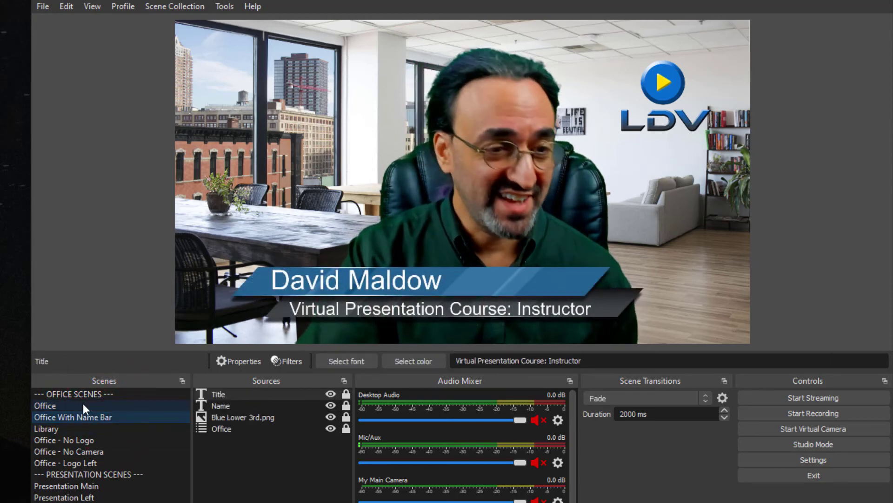
pyautogui.click(83, 403)
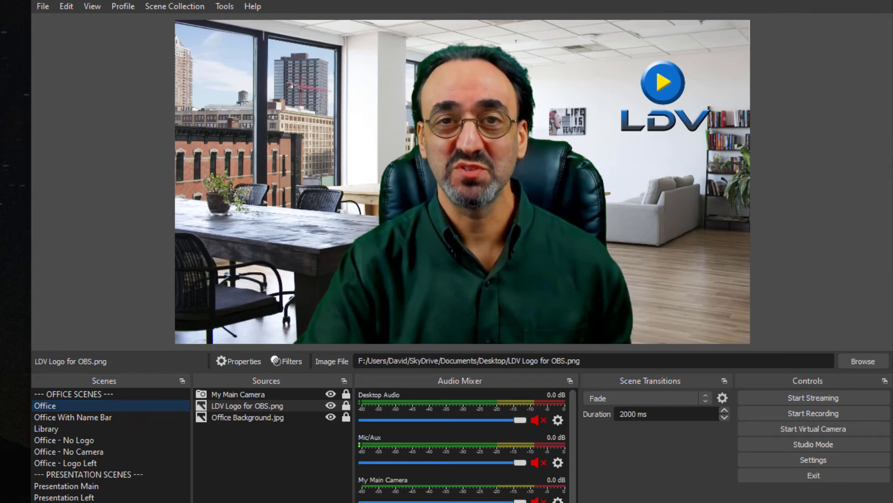
pyautogui.click(80, 404)
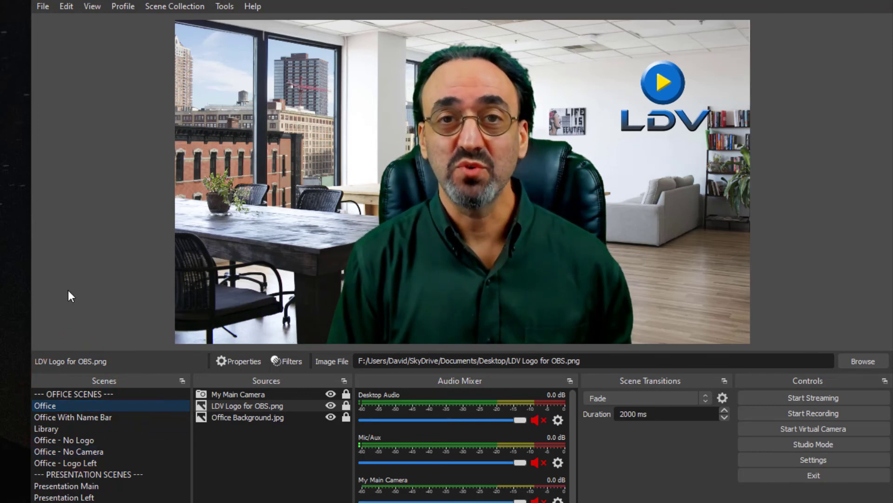
pyautogui.press('Down')
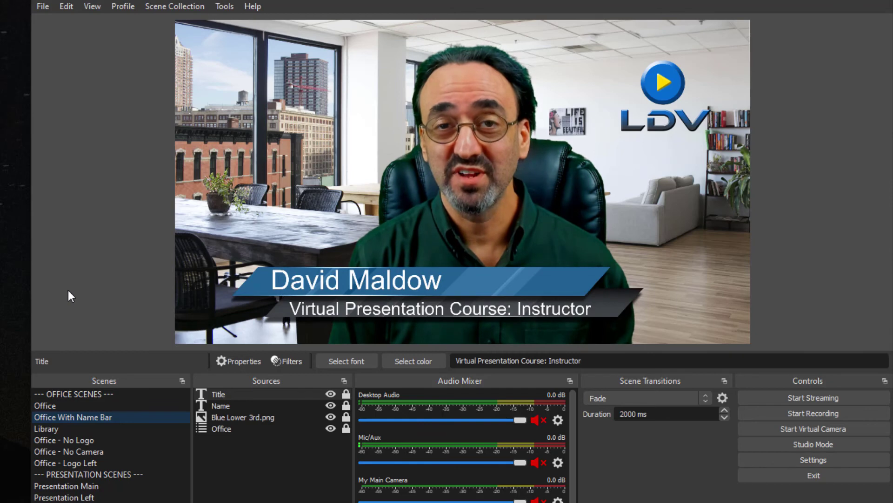
pyautogui.press('Up')
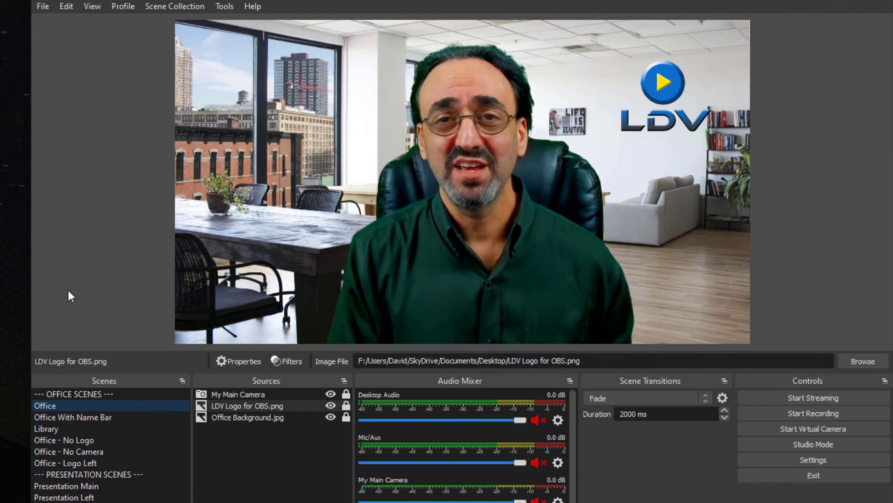
pyautogui.press('Down')
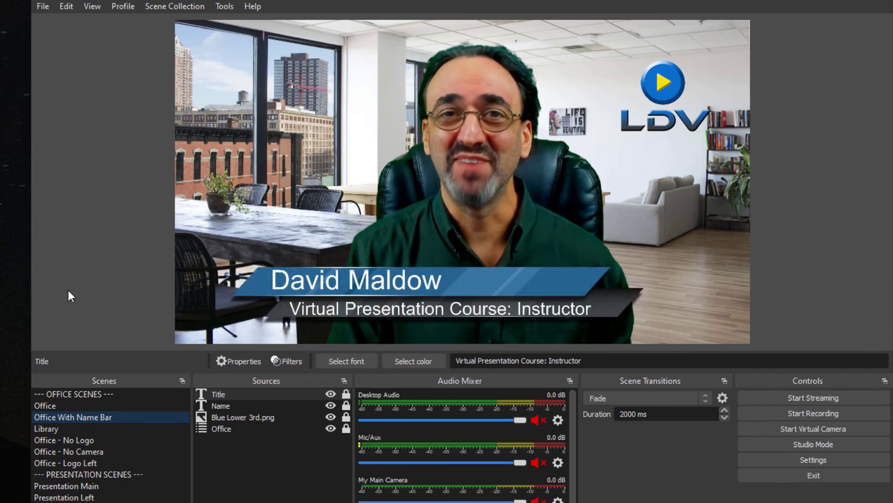
pyautogui.press('Up')
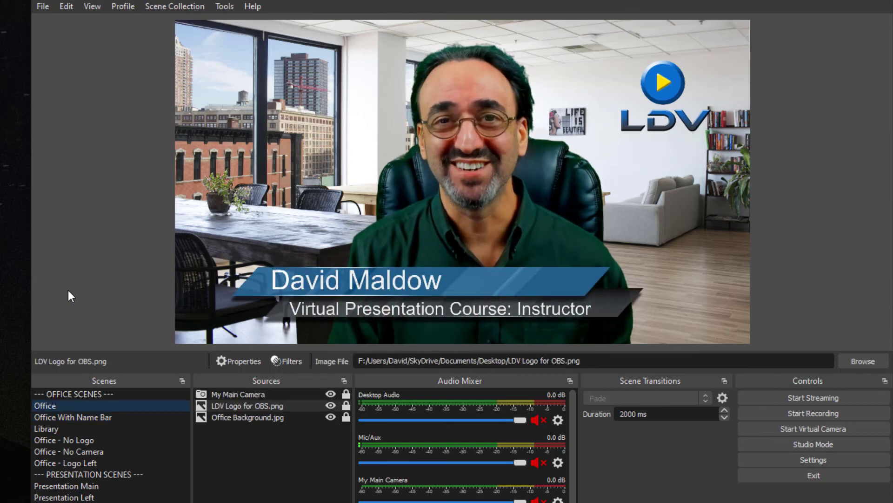